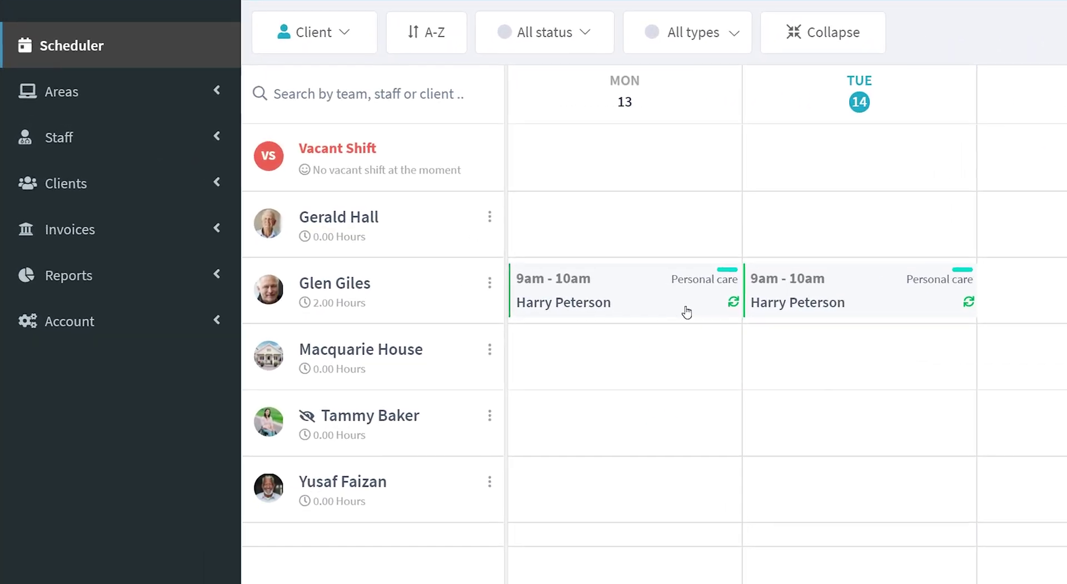
Step: Generate a $312.32 invoice for the client's shifts dated 13-09-2021 to 19-09-2021
click(90, 236)
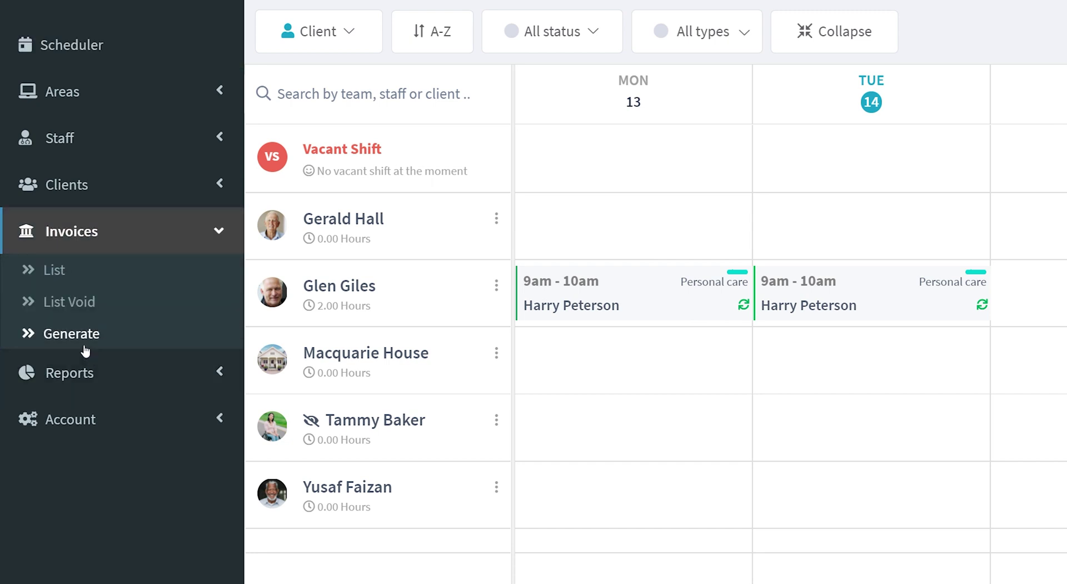
click(83, 335)
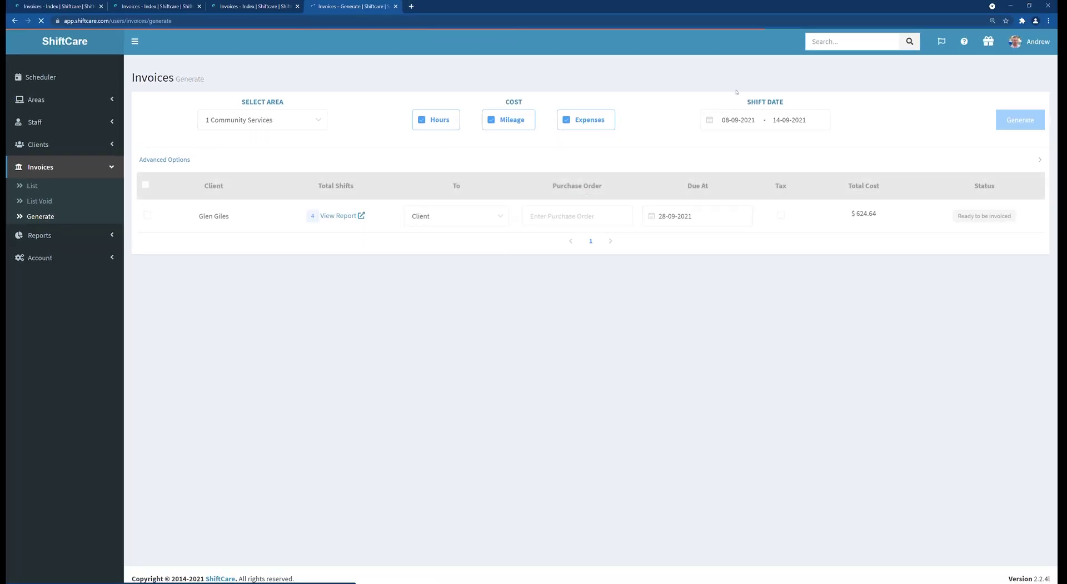
click(734, 119)
click(741, 229)
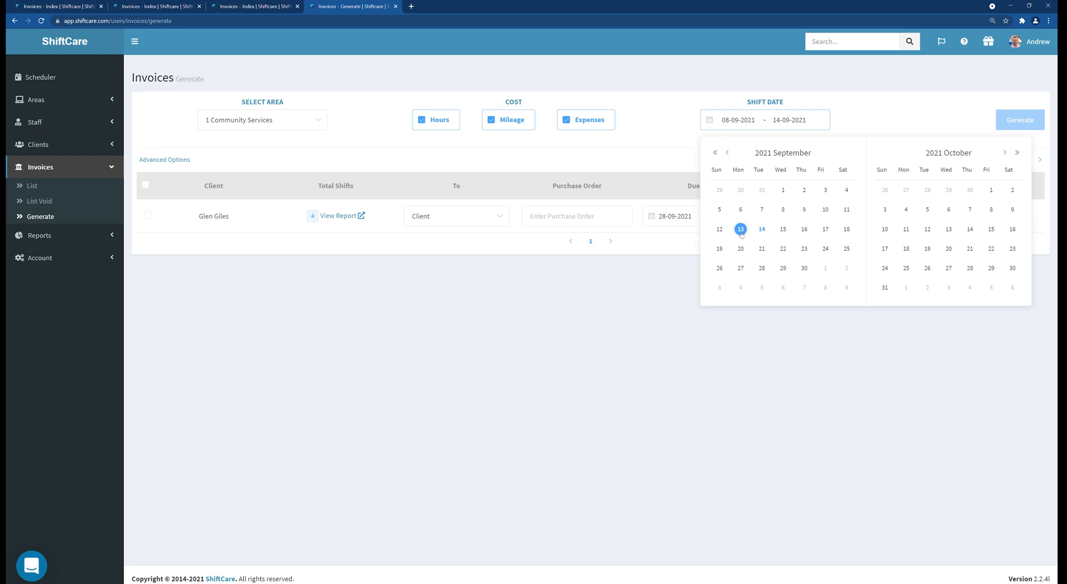
click(719, 249)
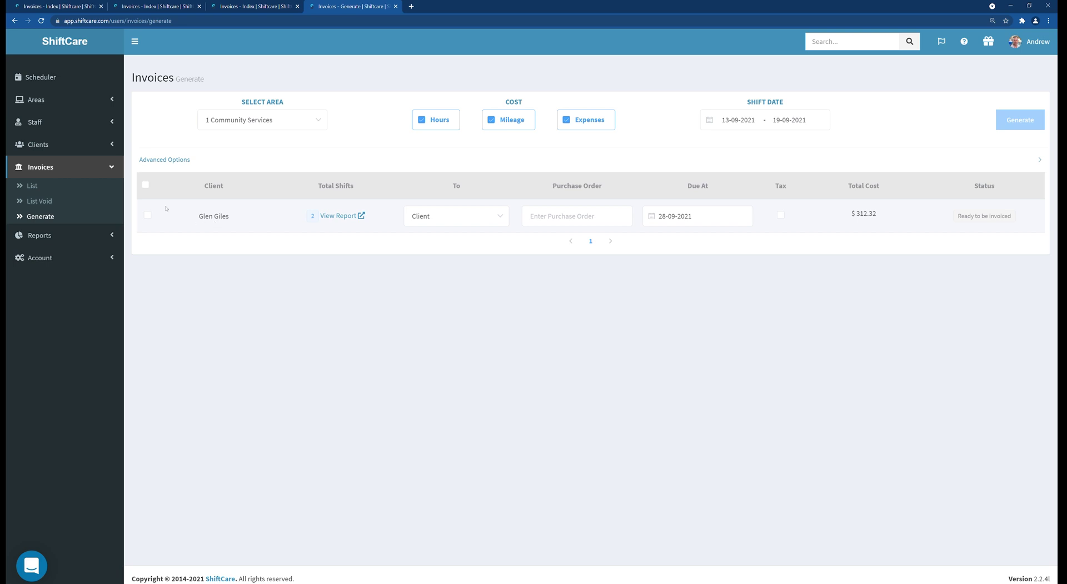
click(148, 217)
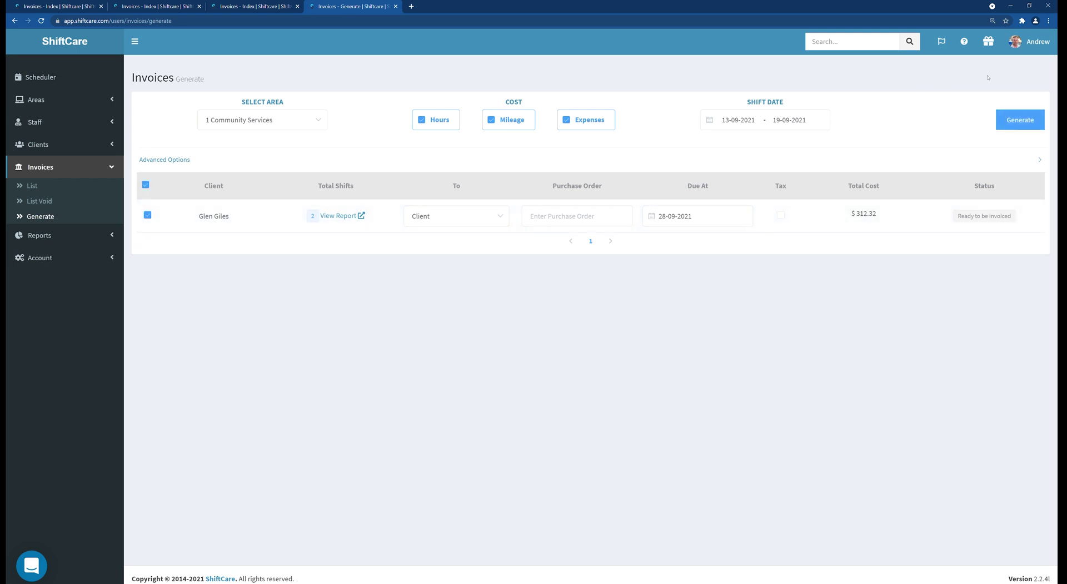
click(1013, 121)
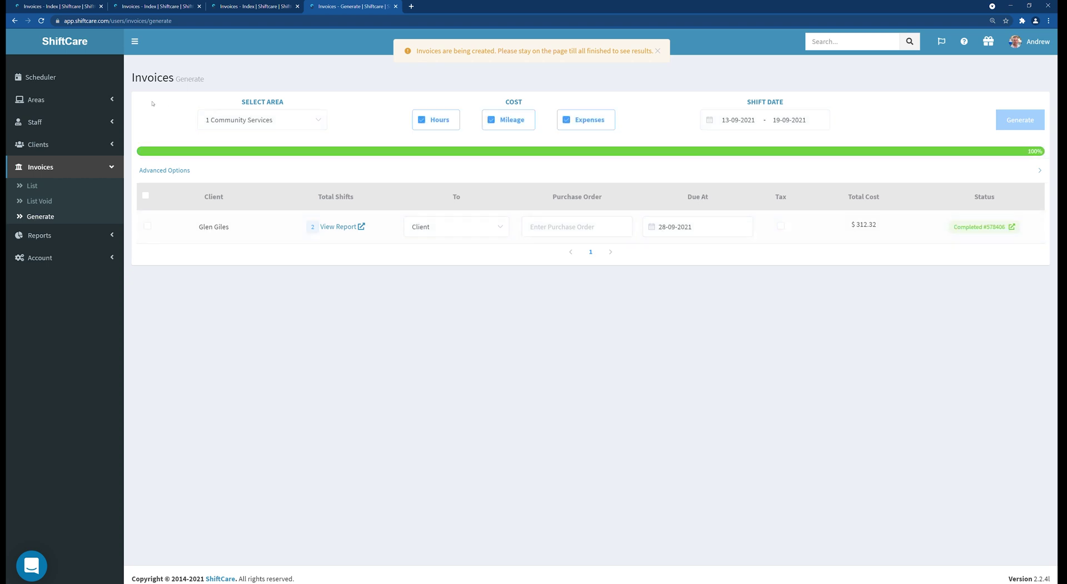
Step: In the scheduler, review the invoiced Tuesday 9am–10am shift's details and extra actions, then close it
click(47, 80)
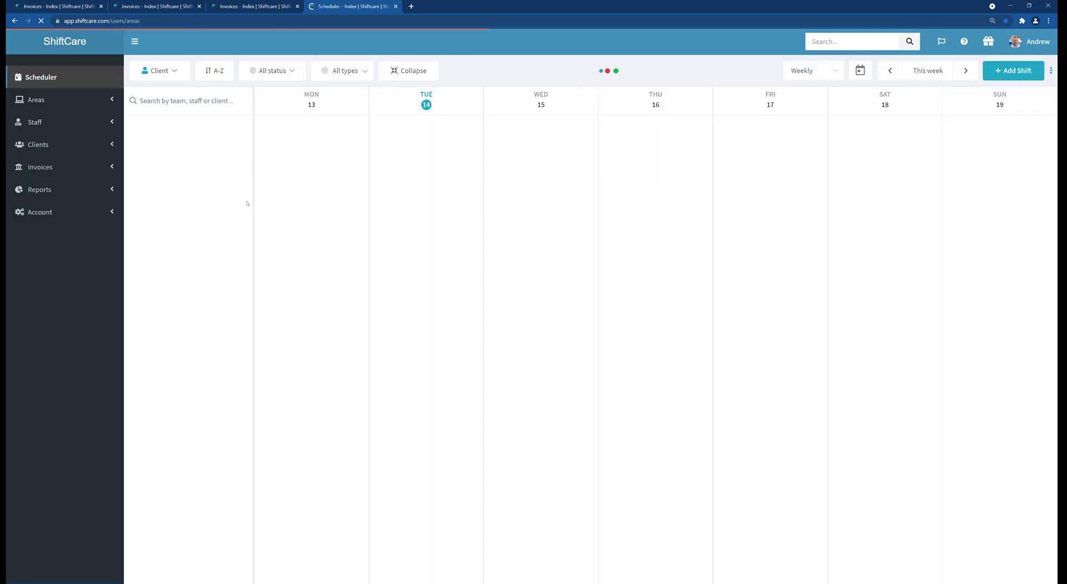
mouse_move(358, 206)
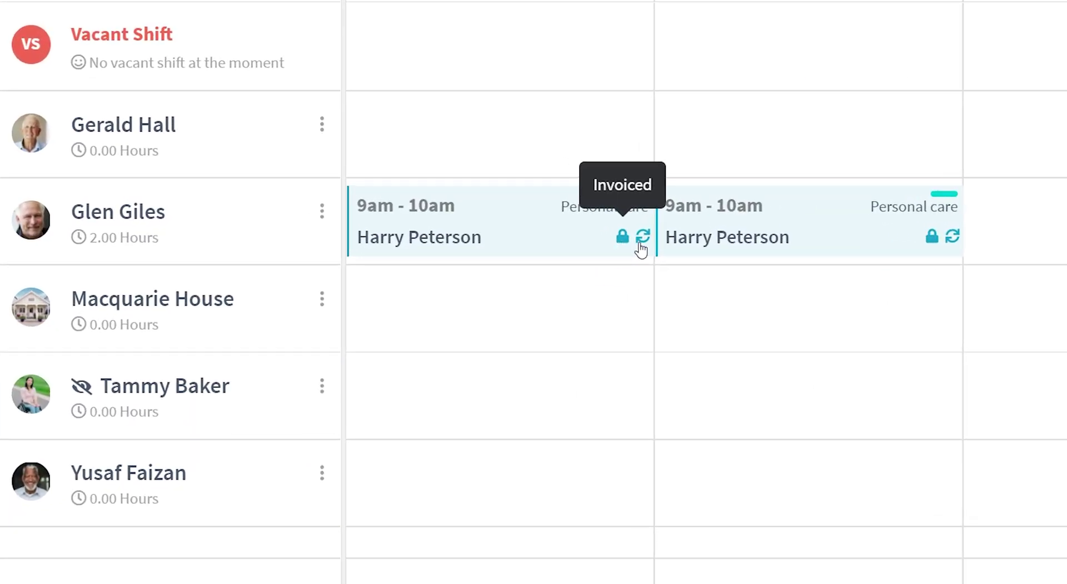
mouse_move(919, 241)
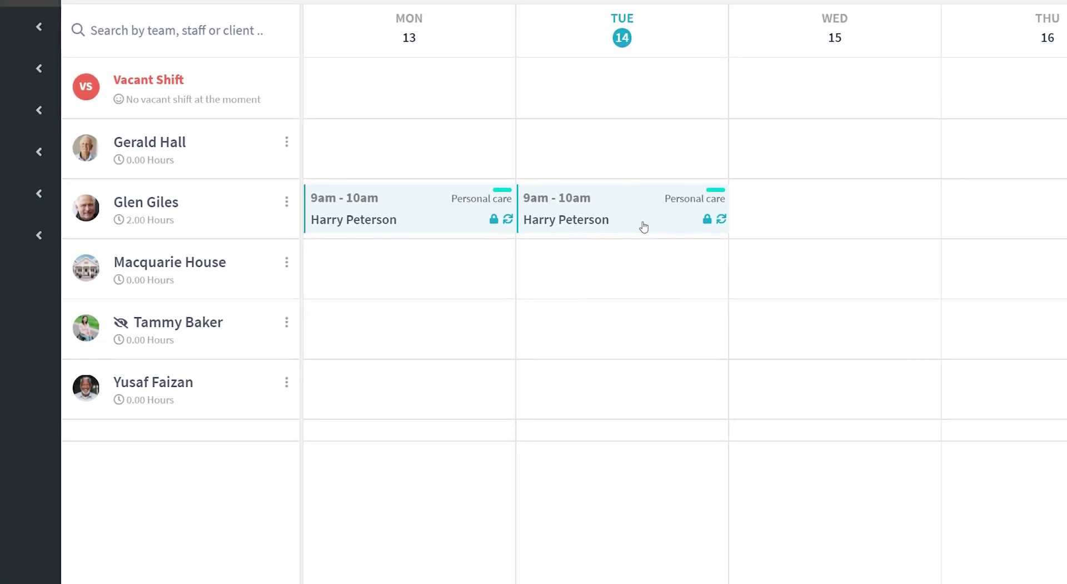
click(842, 246)
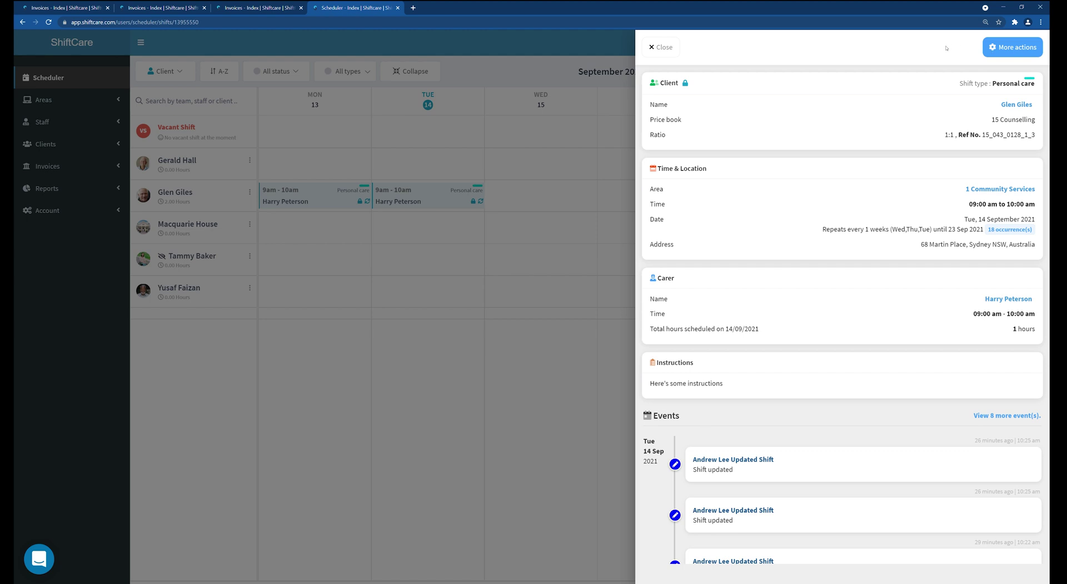
click(1003, 48)
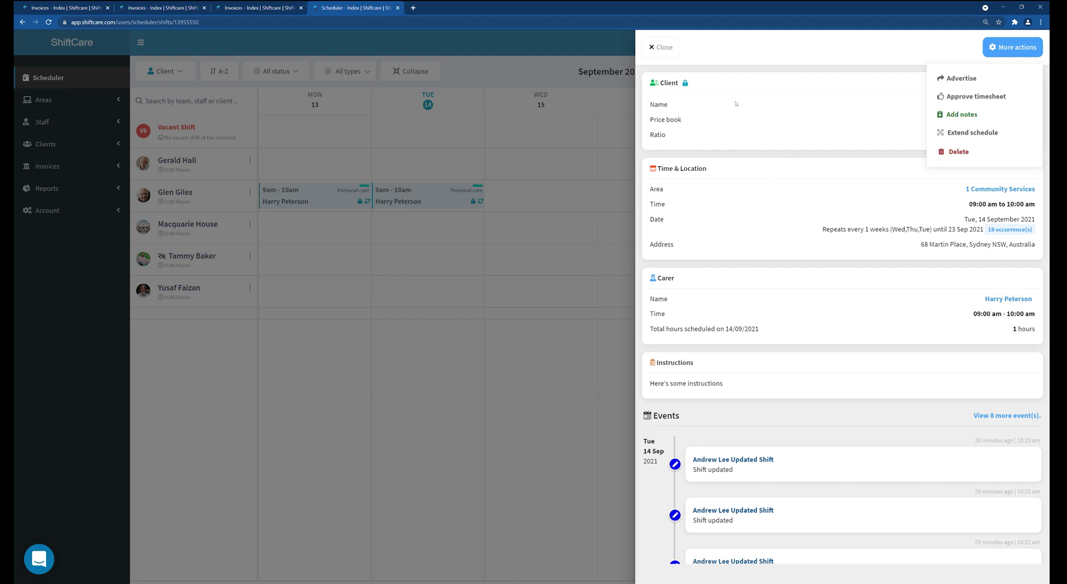
click(778, 125)
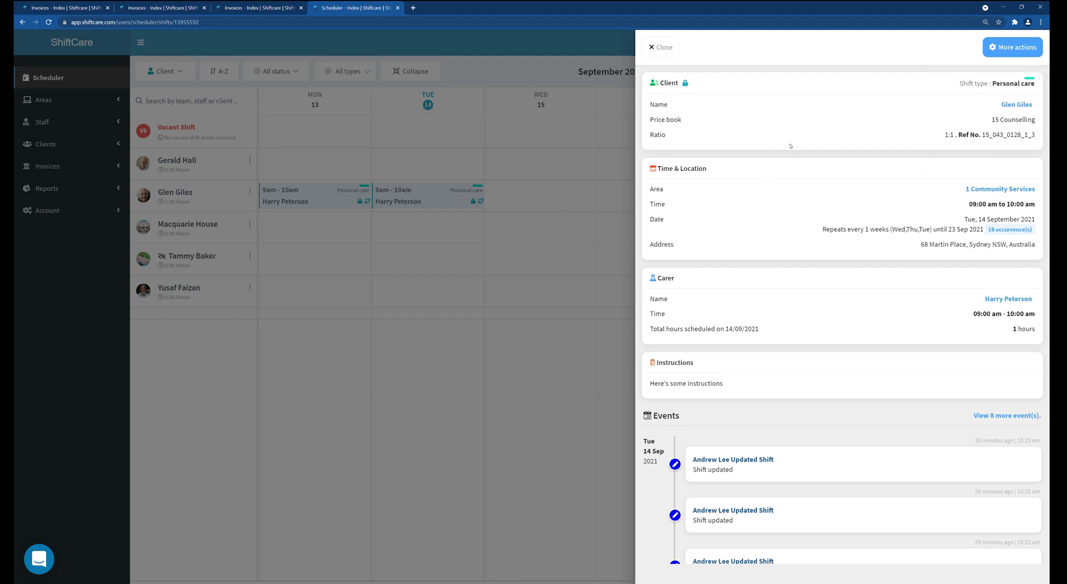
click(665, 47)
Step: Refresh the invoice list and open the client's new $312.32 invoice
click(256, 4)
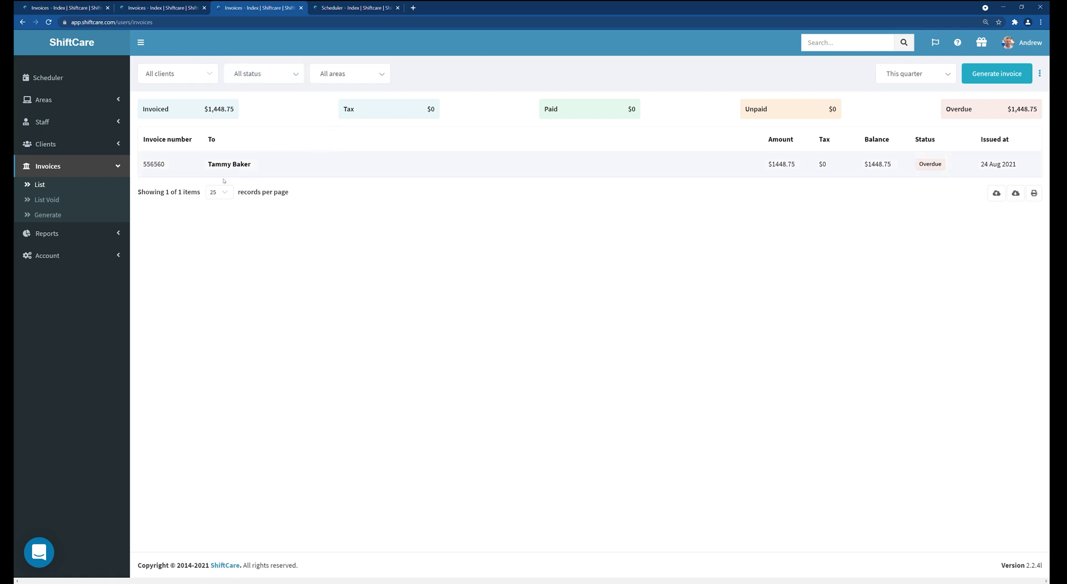
click(42, 187)
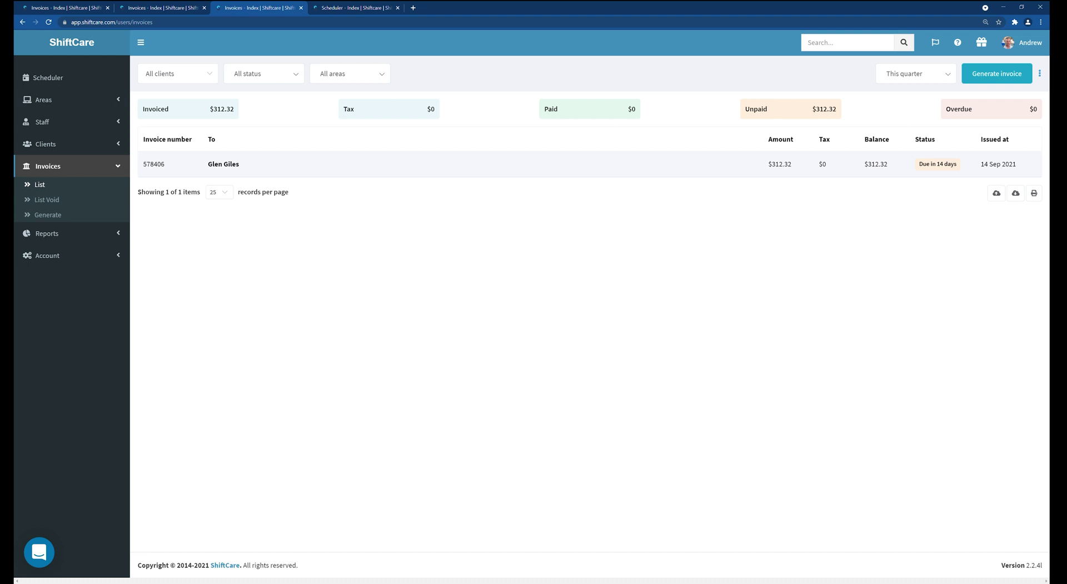
click(234, 165)
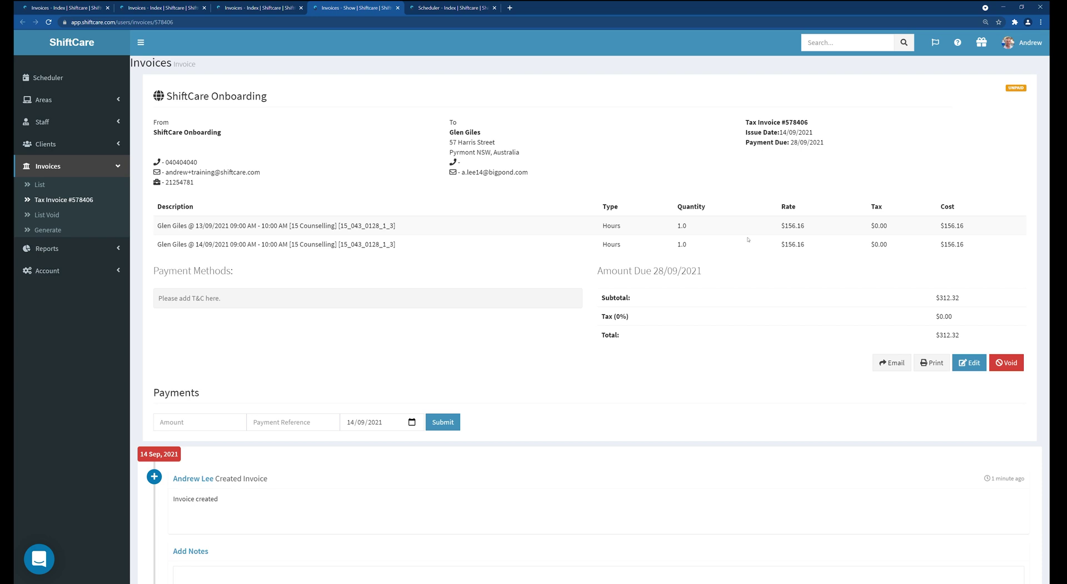
Step: Edit the invoice, keep it addressed to Client, and save it so history logs an update
click(969, 362)
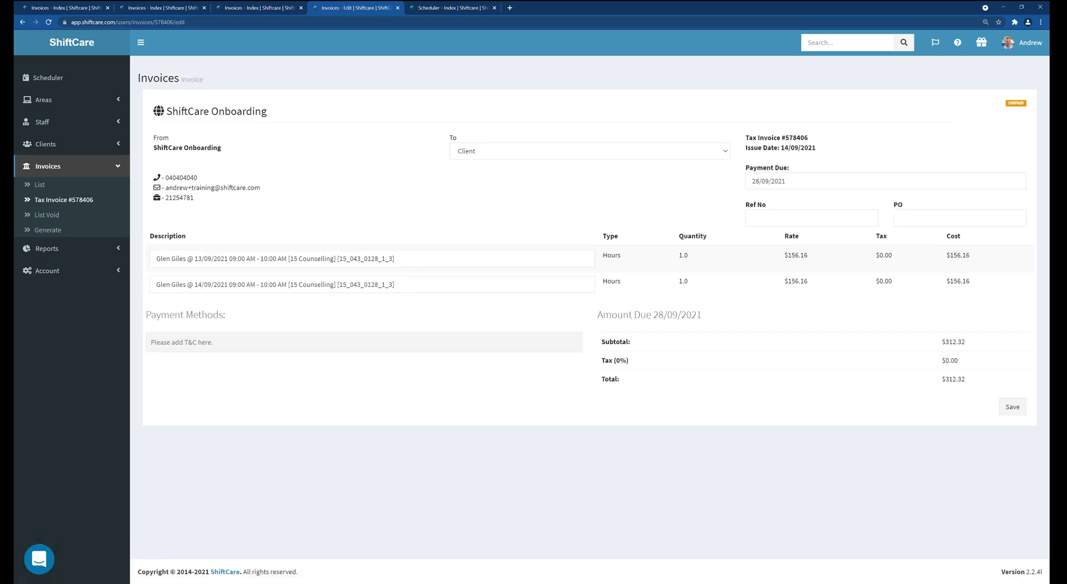
click(500, 150)
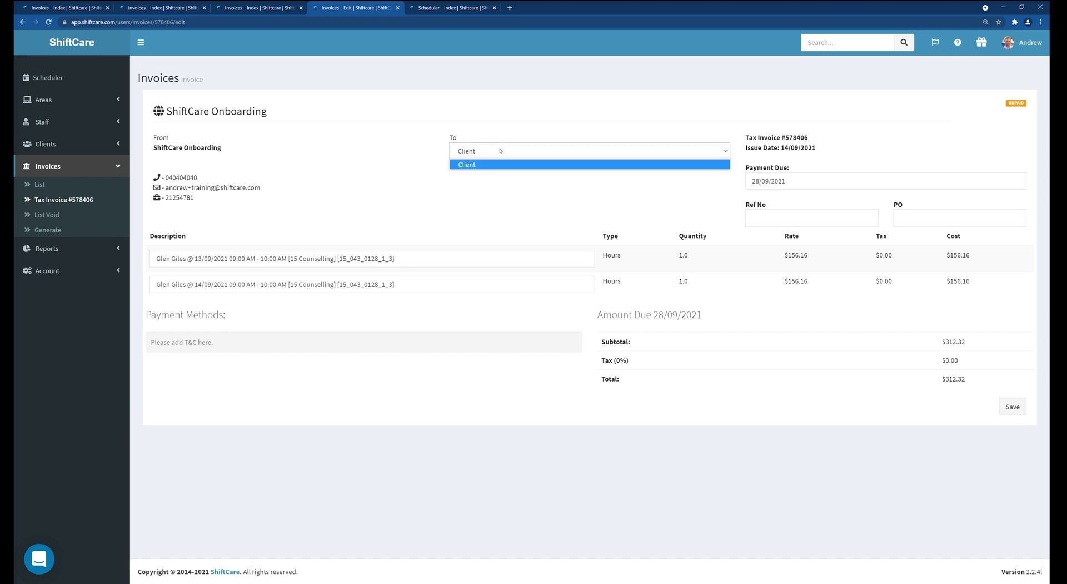
click(500, 150)
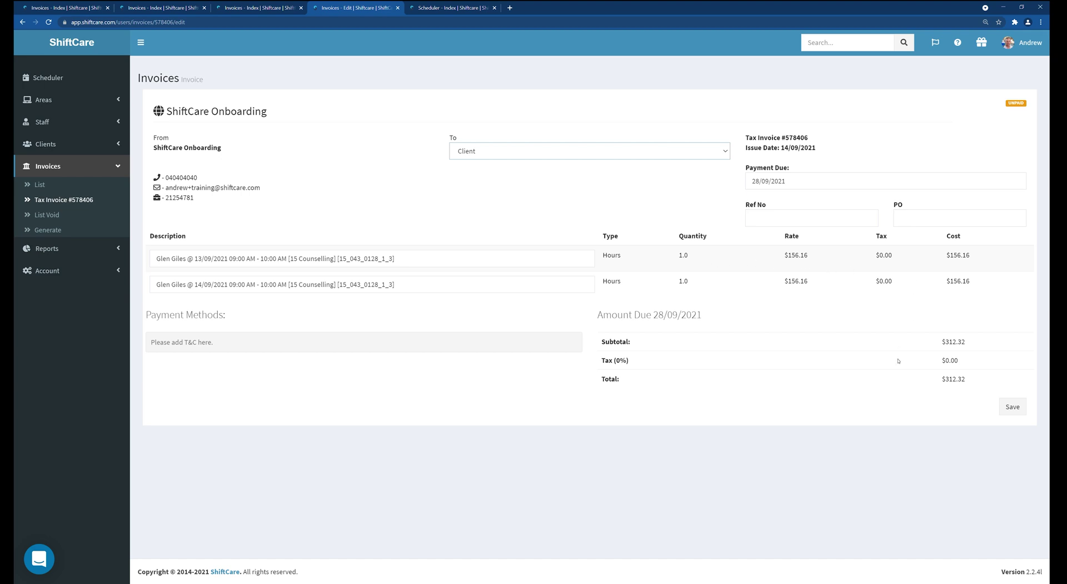
click(1014, 409)
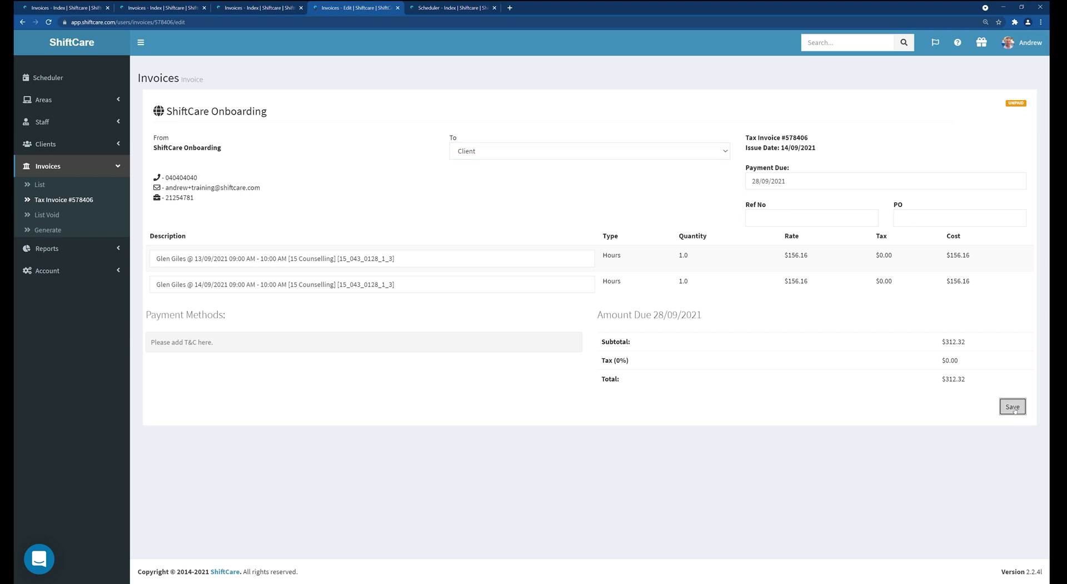
click(1013, 407)
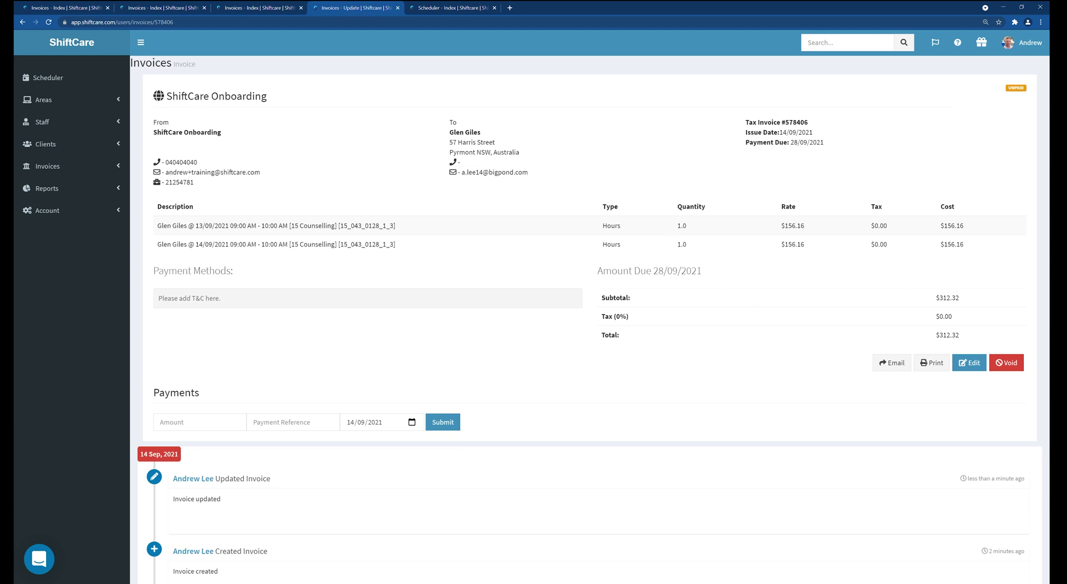
Step: Void the $312.32 invoice and return to the scheduler showing the client's two 9am–10am shifts
click(1007, 364)
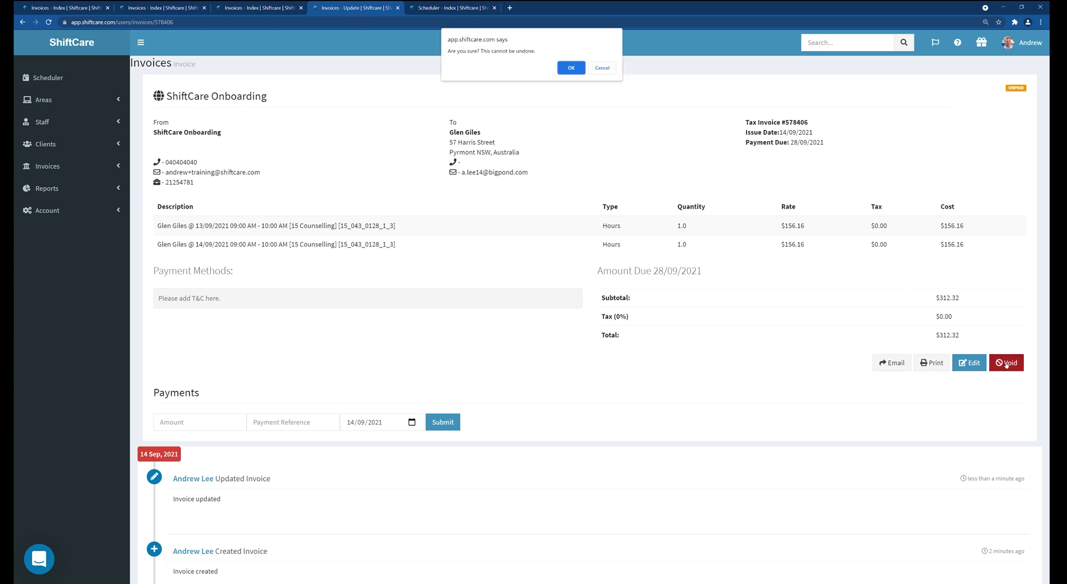
click(572, 68)
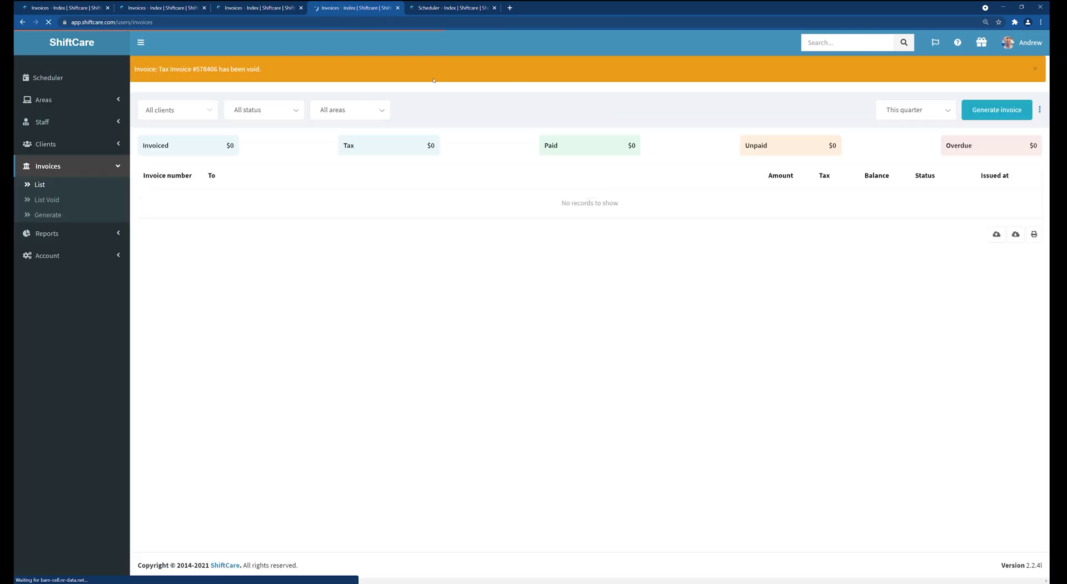
click(44, 83)
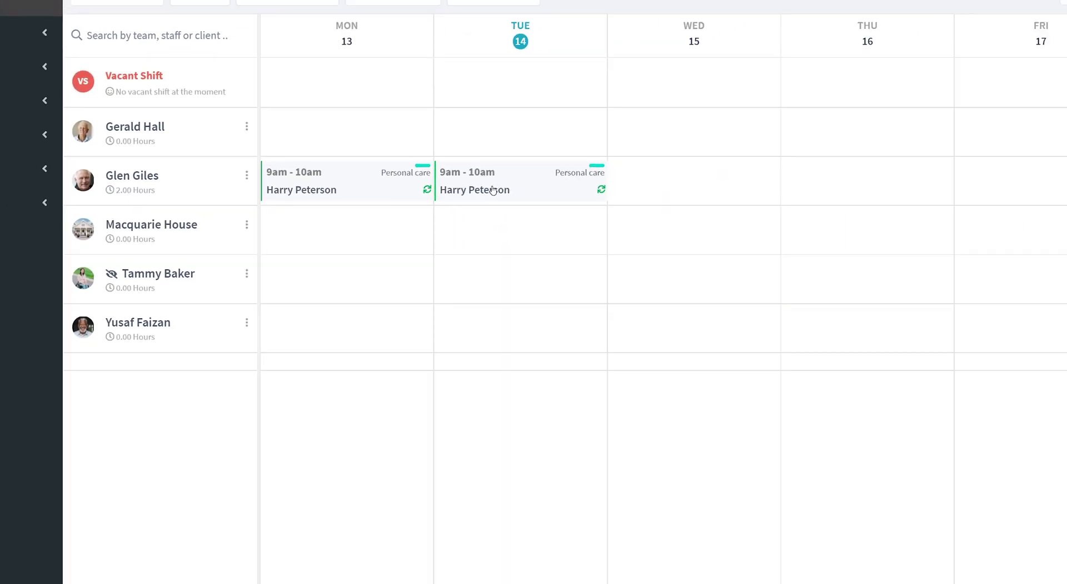
Step: Change the Tuesday 14 September shift to end at 11:00 AM, applying it to only this shift
click(492, 190)
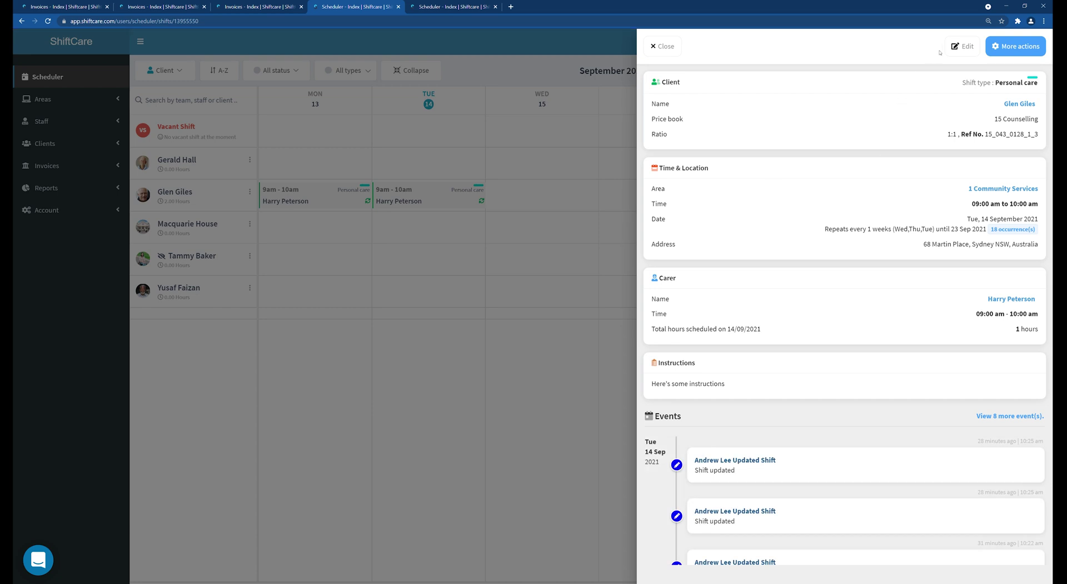
click(961, 47)
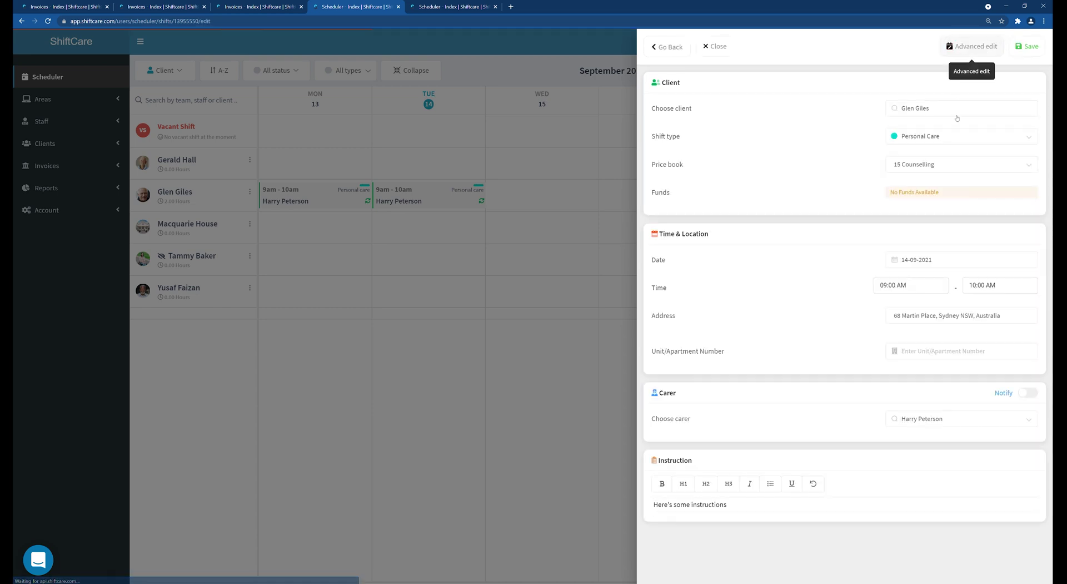
click(982, 287)
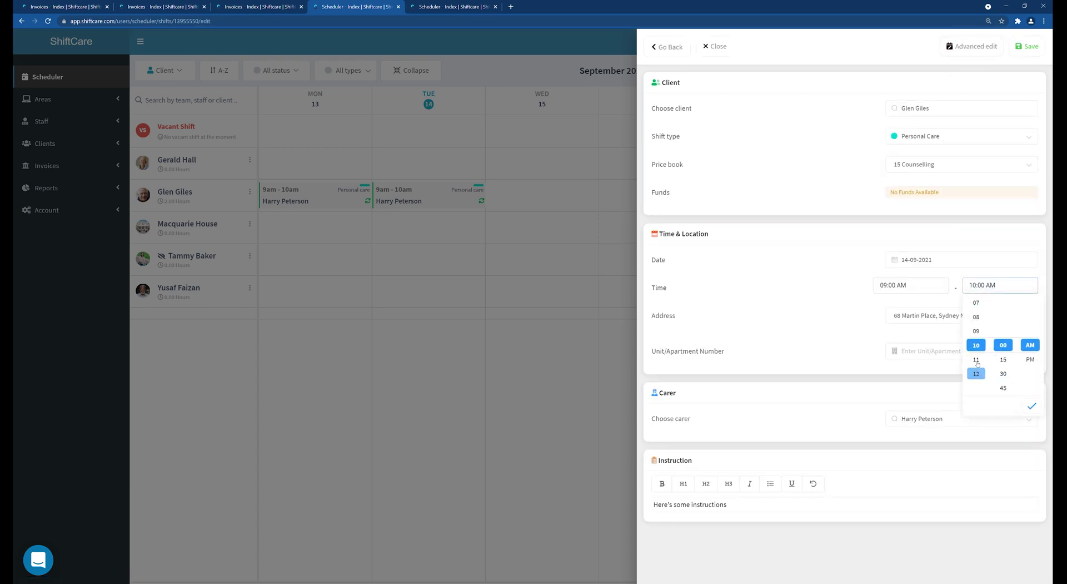
click(977, 360)
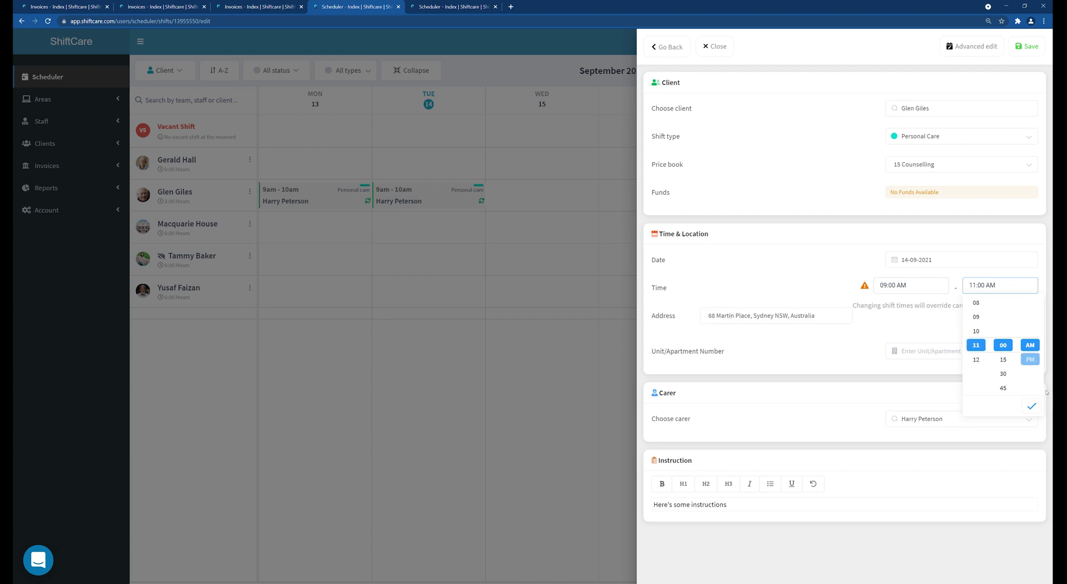
click(1031, 406)
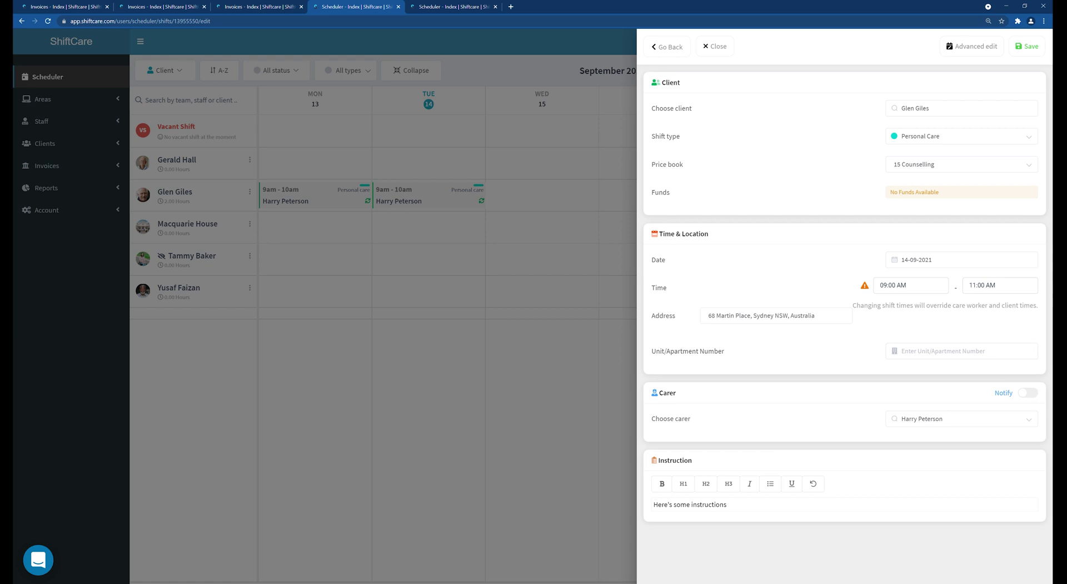
click(1027, 49)
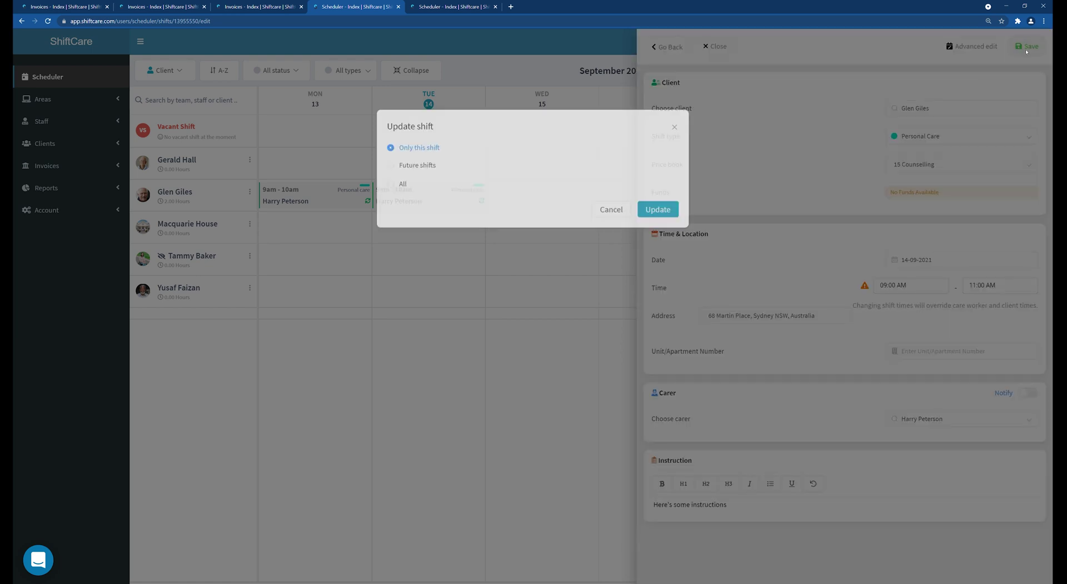
click(659, 212)
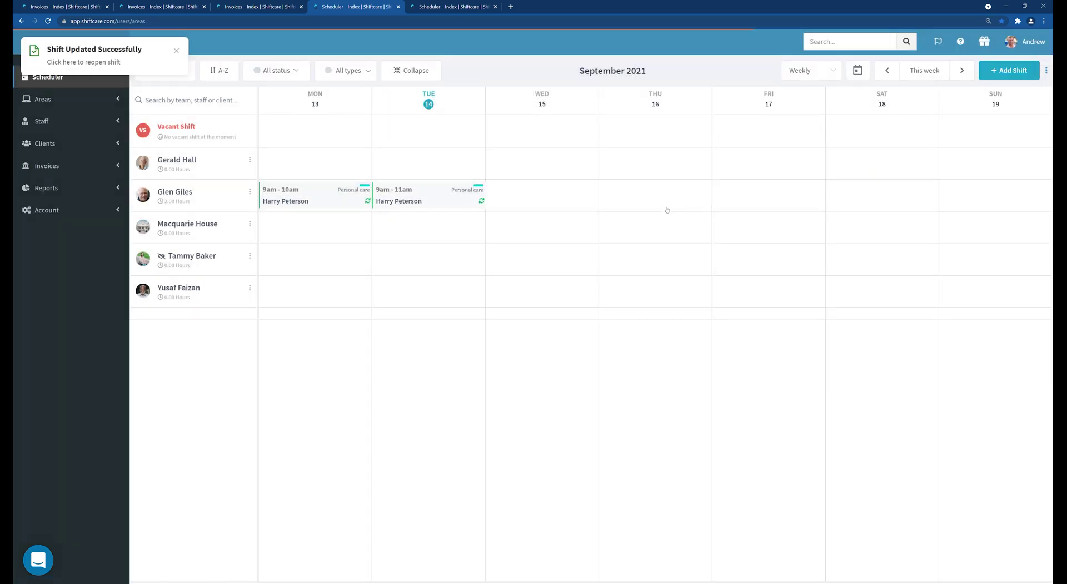
Step: Generate a new invoice for the client's 13–19 September 2021 shifts and go to the invoice list
click(50, 165)
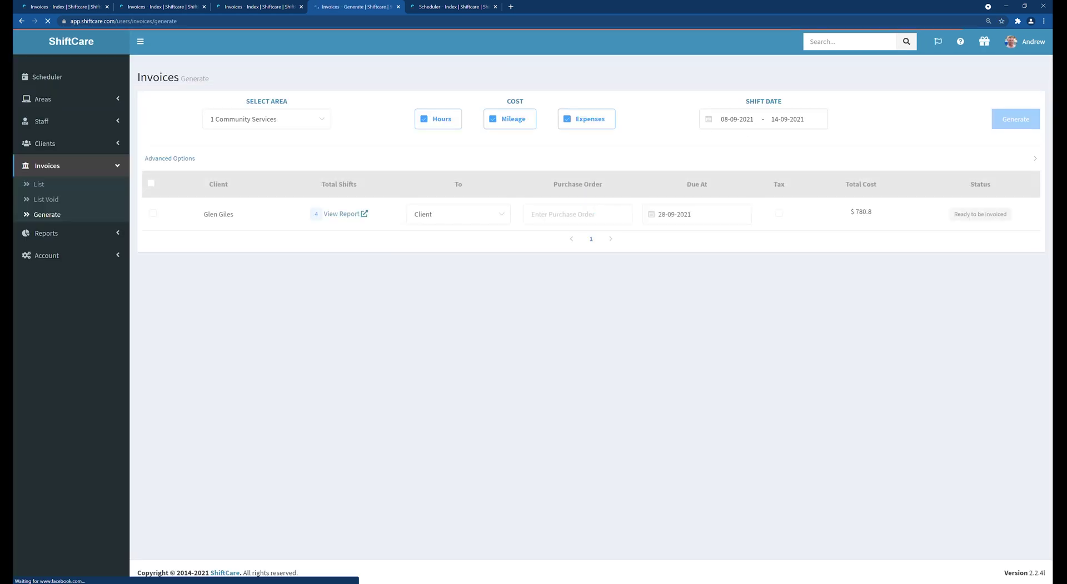
click(730, 119)
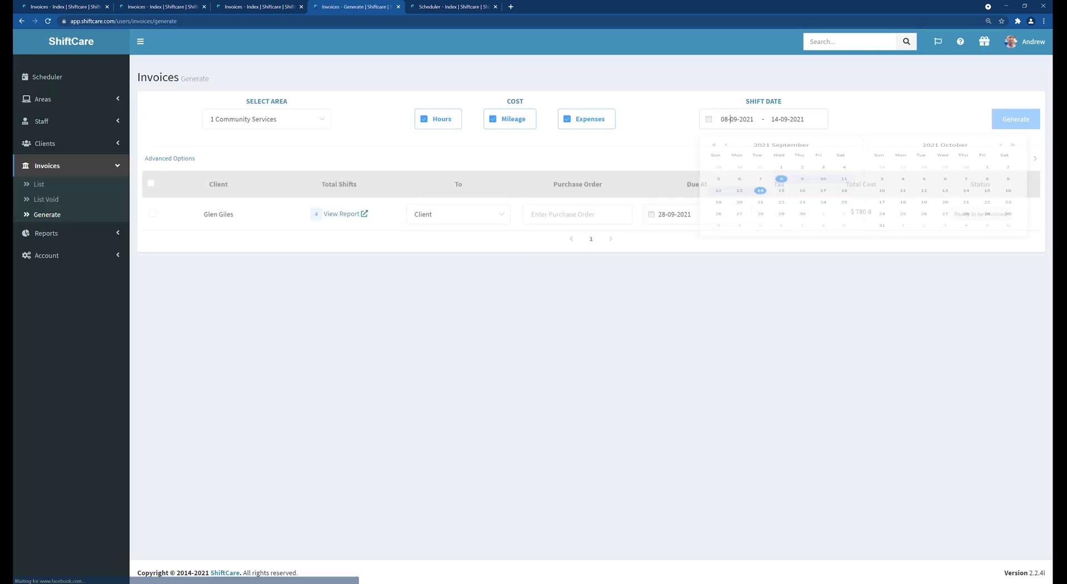
click(739, 226)
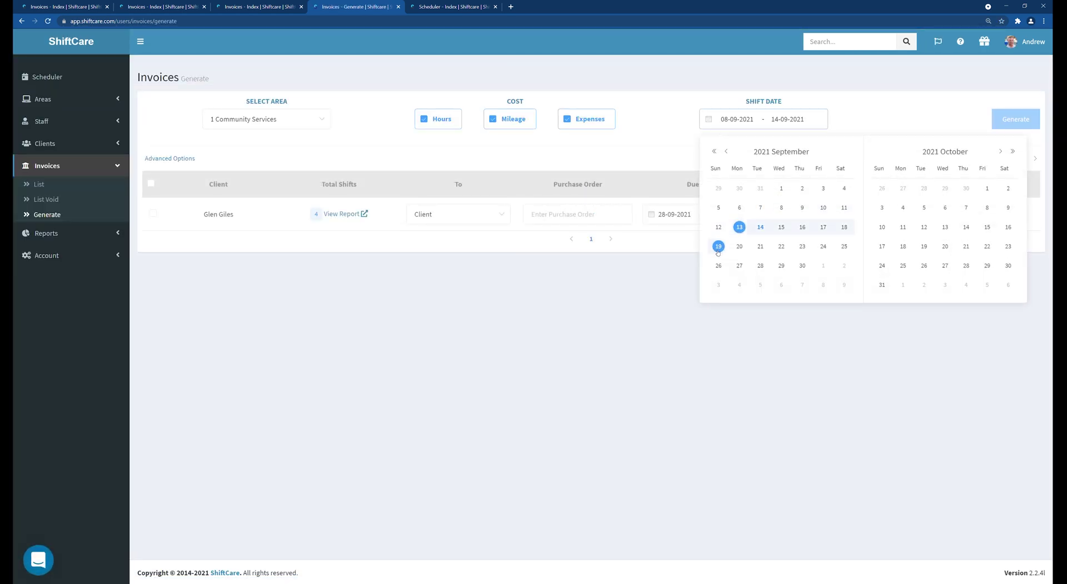
click(718, 246)
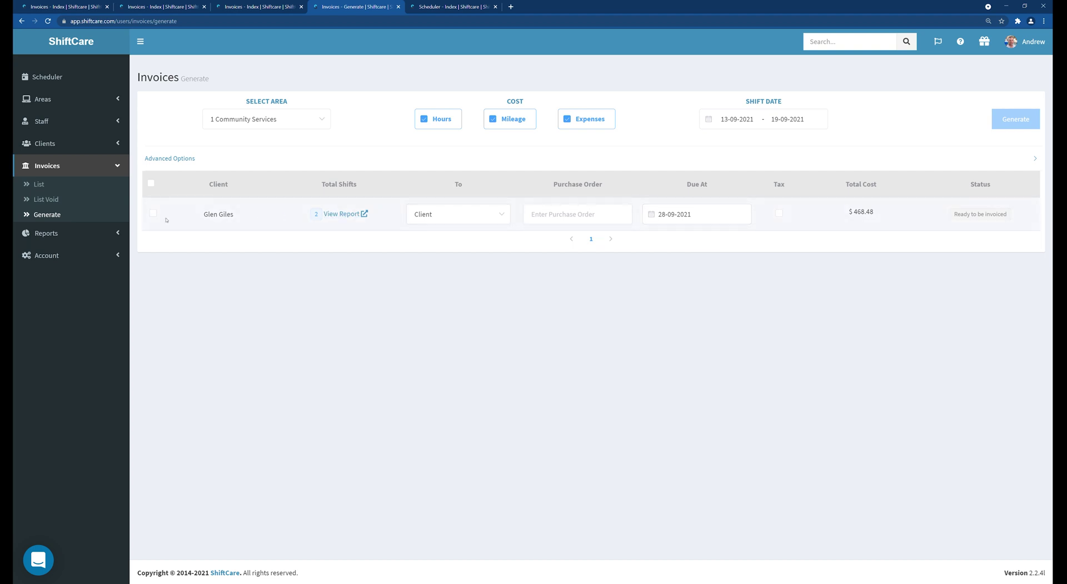
click(153, 214)
click(153, 214)
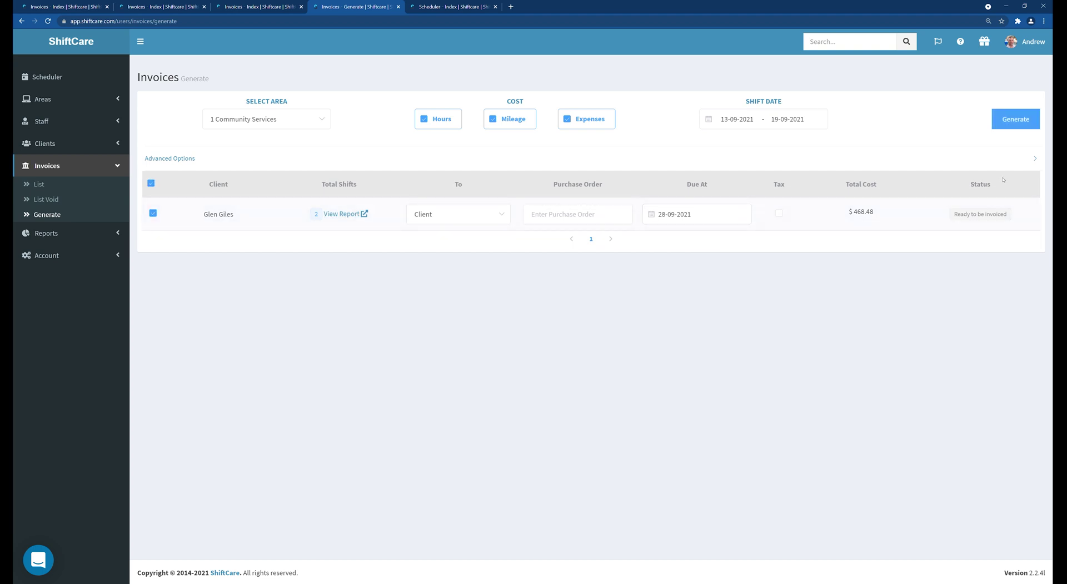
click(1000, 125)
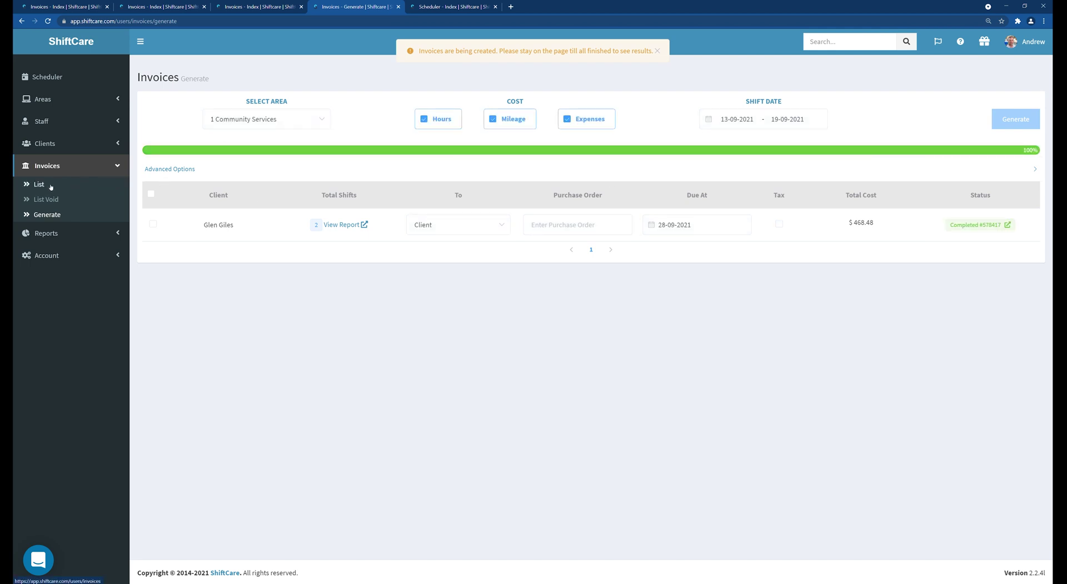
click(42, 186)
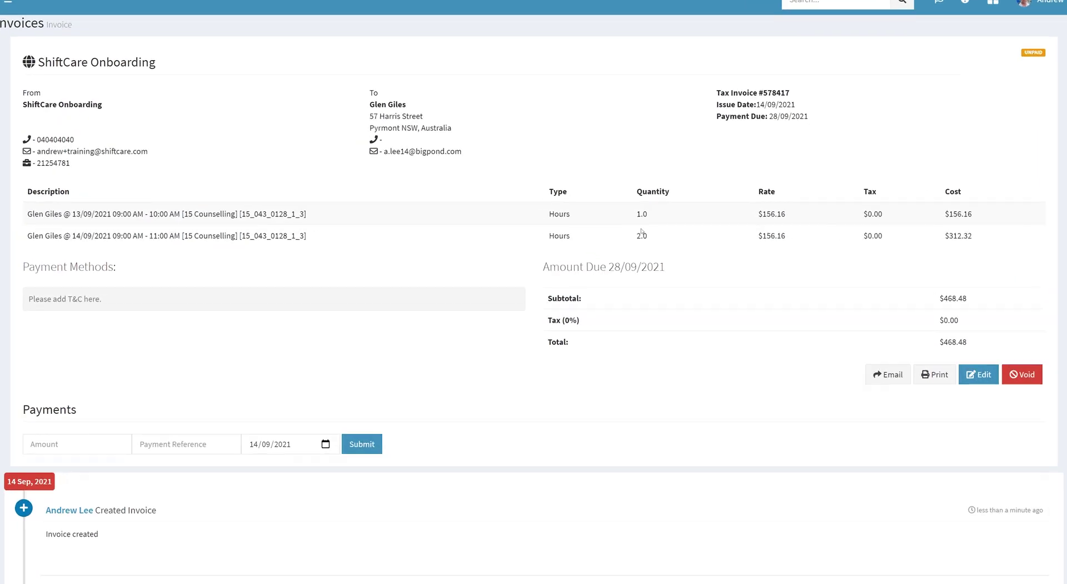
double_click(570, 221)
click(579, 237)
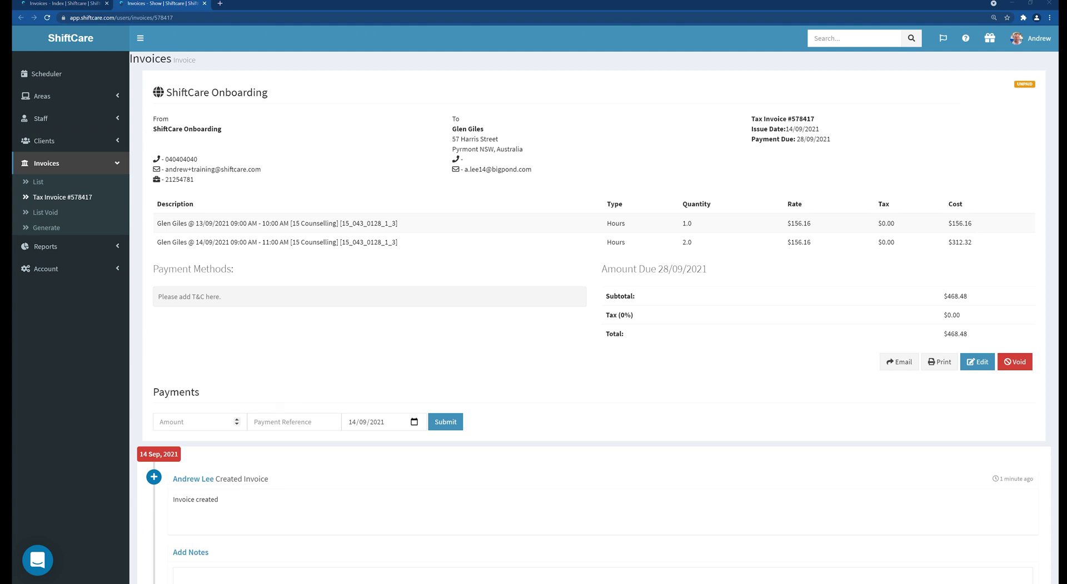
Step: Record a $468.48 payment against the invoice, leaving a $0.00 balance
click(194, 421)
text(468.48)
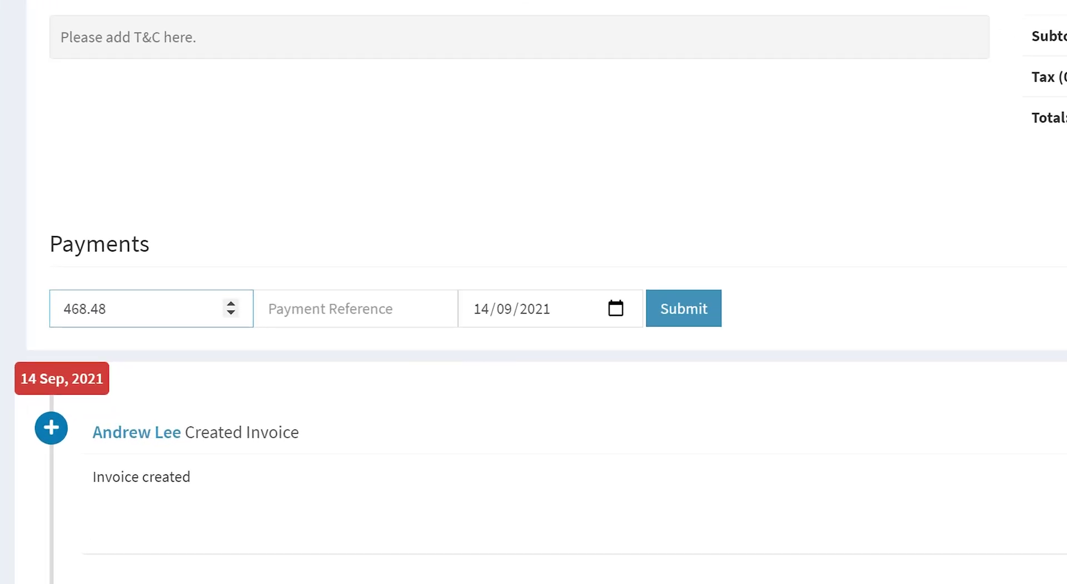
click(654, 307)
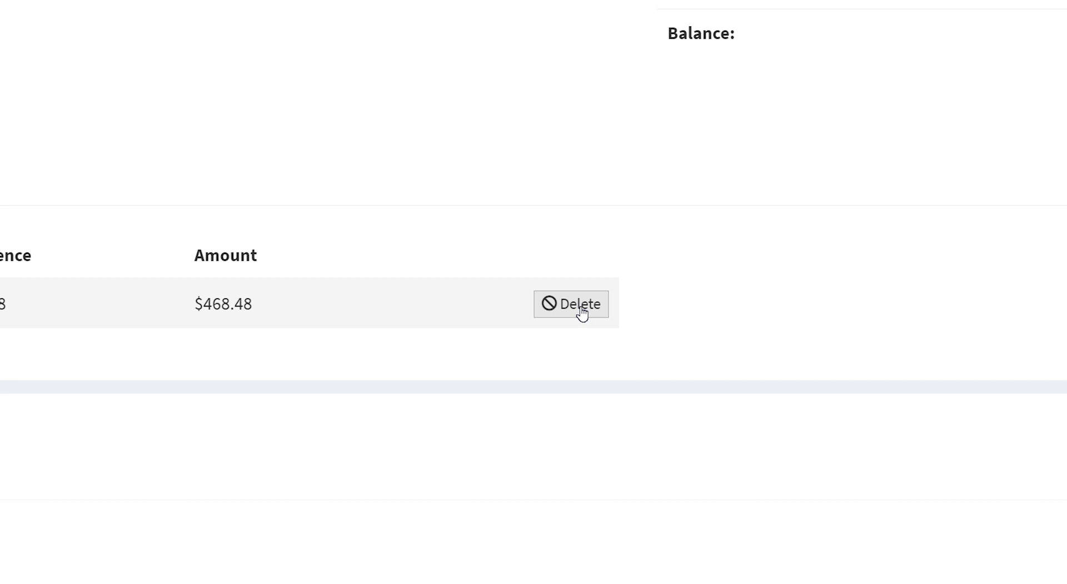
Step: Delete the $468.48 payment and confirm, returning the invoice to unpaid
click(581, 307)
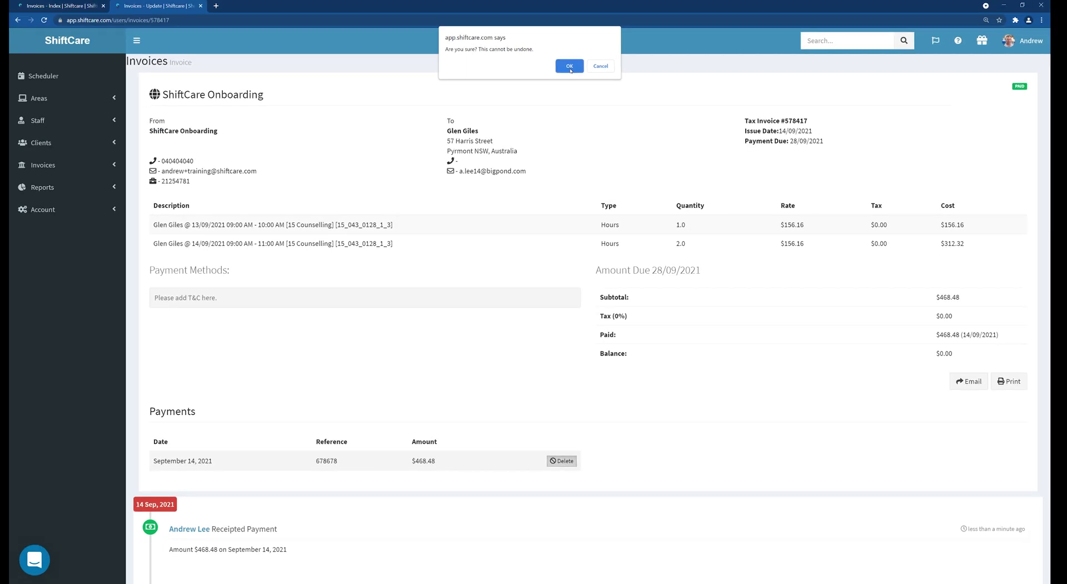
click(570, 66)
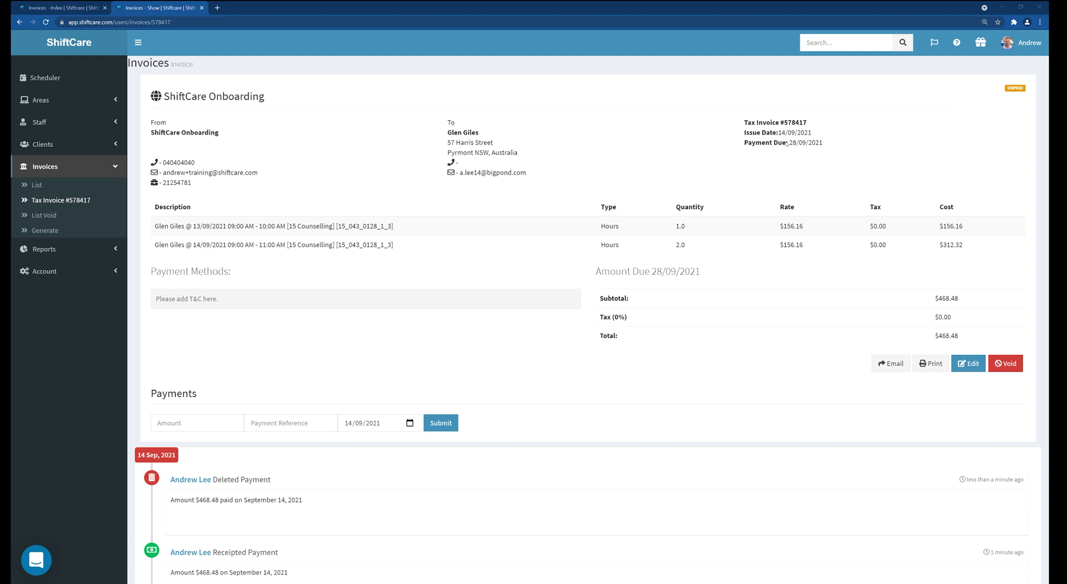
drag(784, 123, 802, 122)
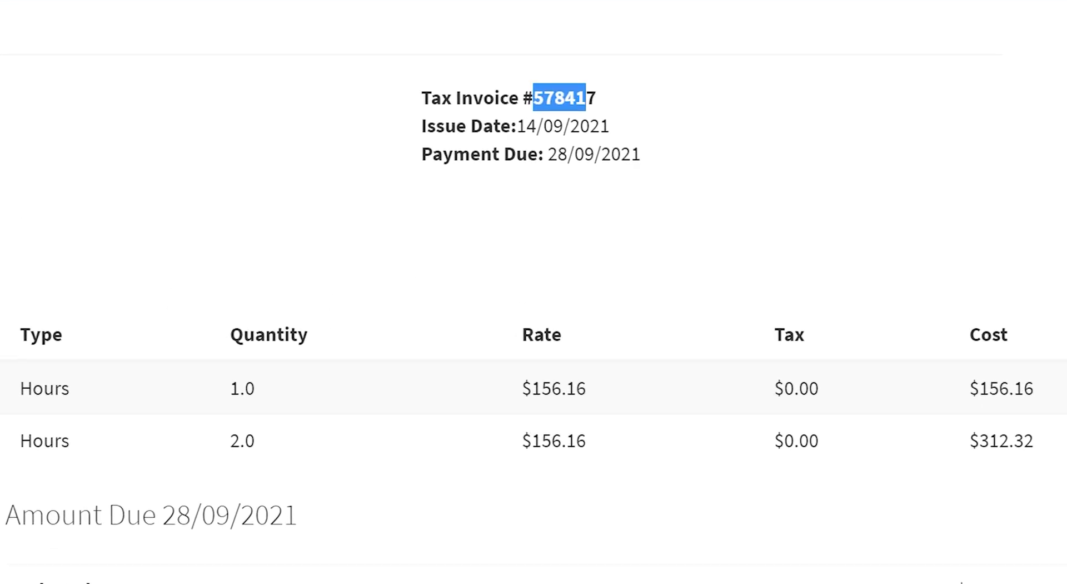
drag(585, 99, 602, 98)
click(630, 102)
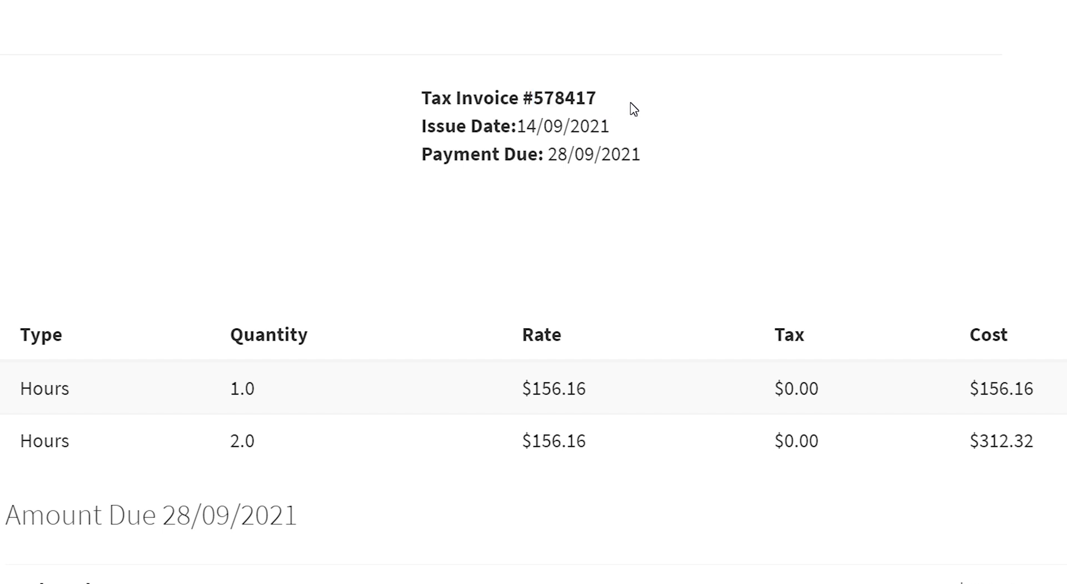